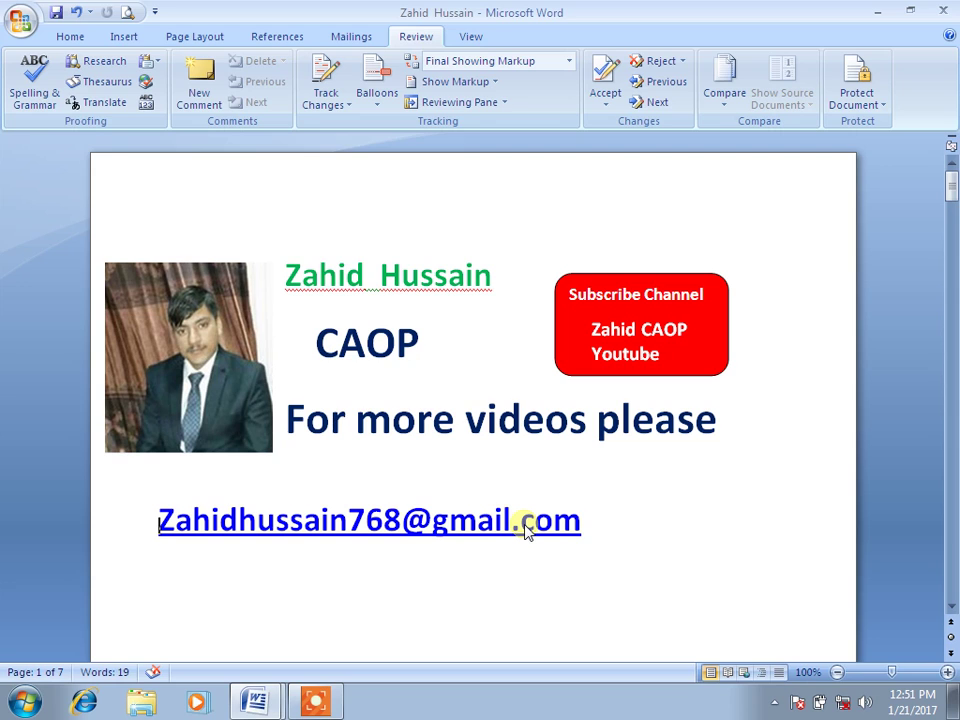
Place the cursor right after the e-mail address and add an empty line below it.
ctrl+click(526, 532)
click(608, 528)
key(Return)
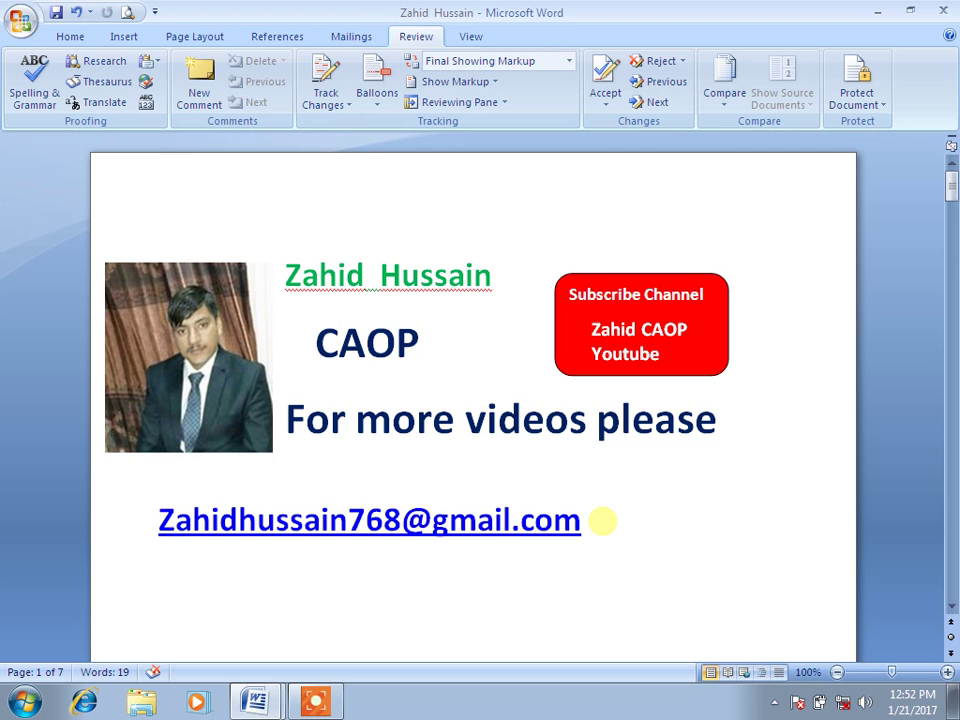
Type 'Computer is an electronic' on the new line and grow it to 20 pt.
text(Computer is an electronic)
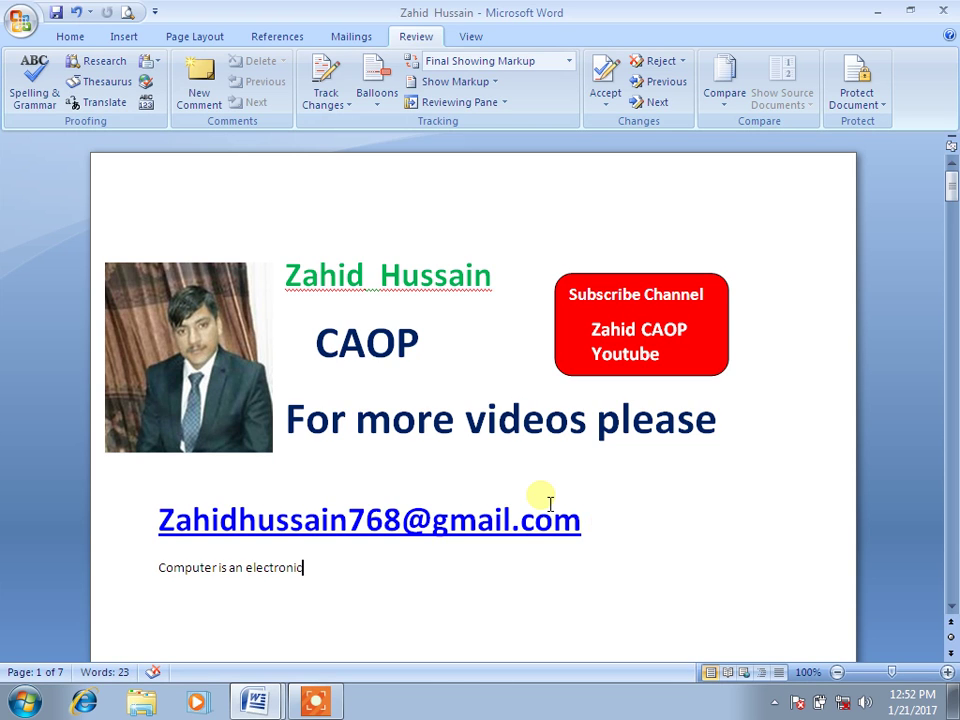
drag(96, 590, 143, 574)
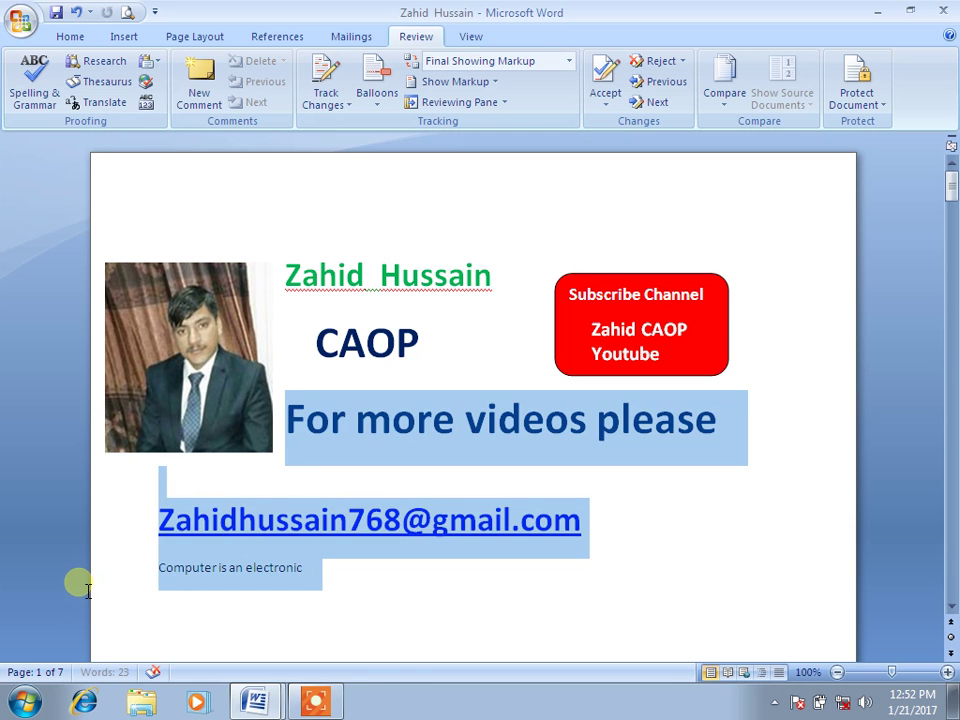
click(70, 37)
click(259, 68)
click(259, 68)
click(259, 68)
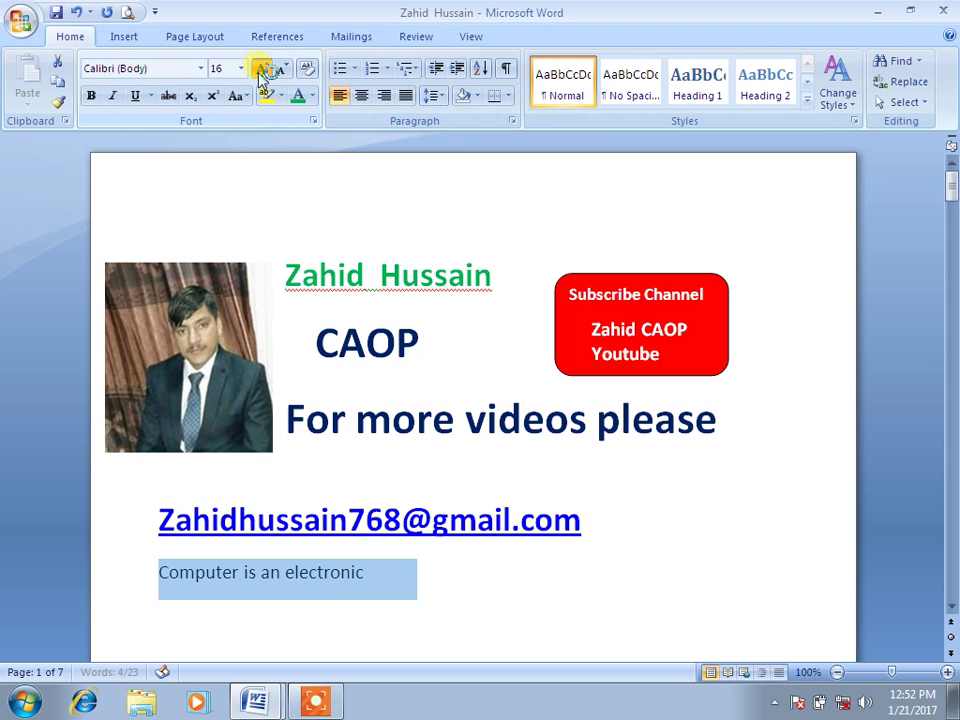
click(259, 68)
click(259, 68)
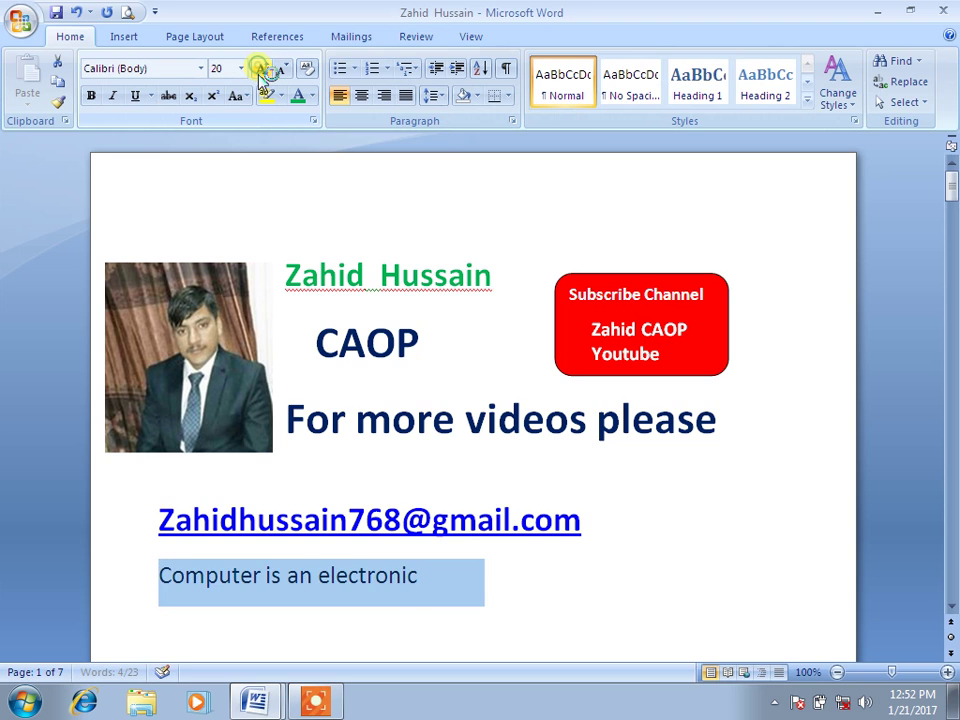
click(404, 40)
Turn on Track Changes and set tracked insertions to show with a Double underline.
click(341, 108)
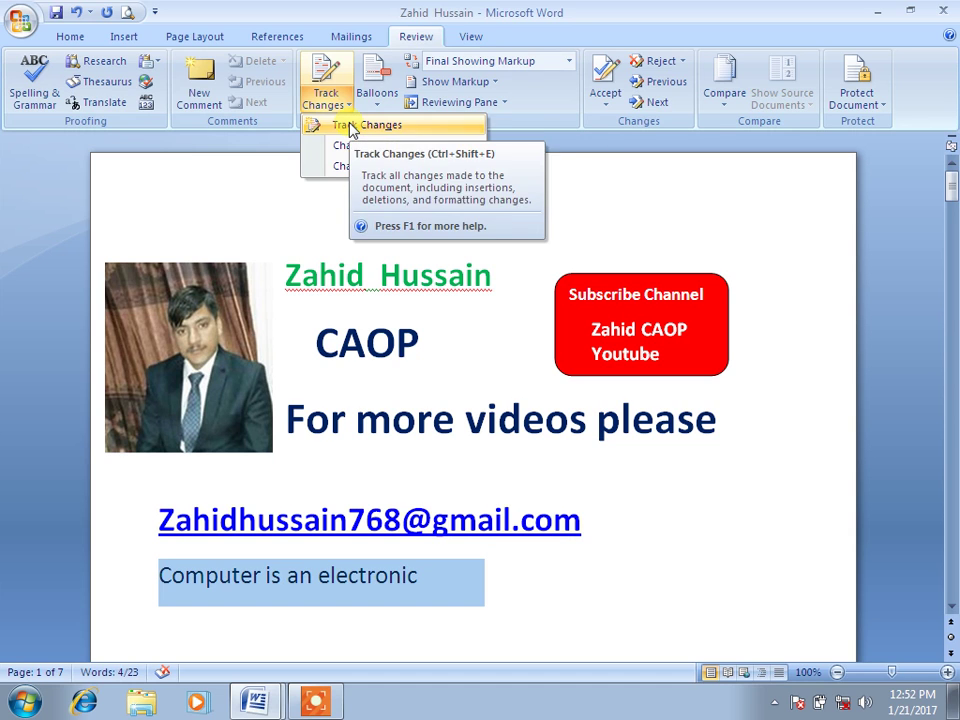
click(351, 127)
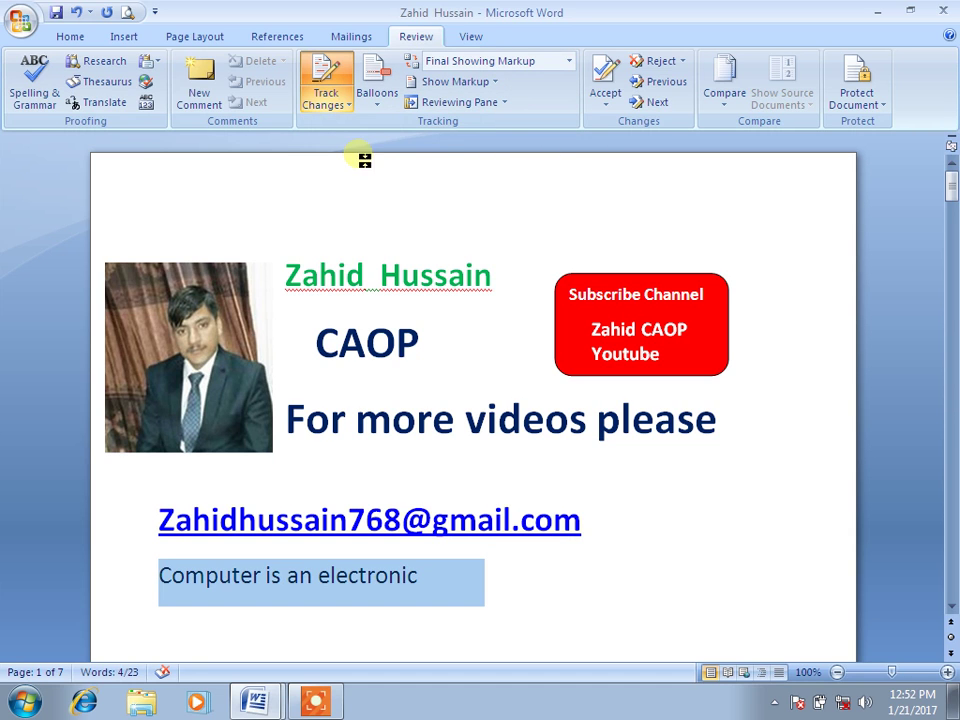
click(350, 110)
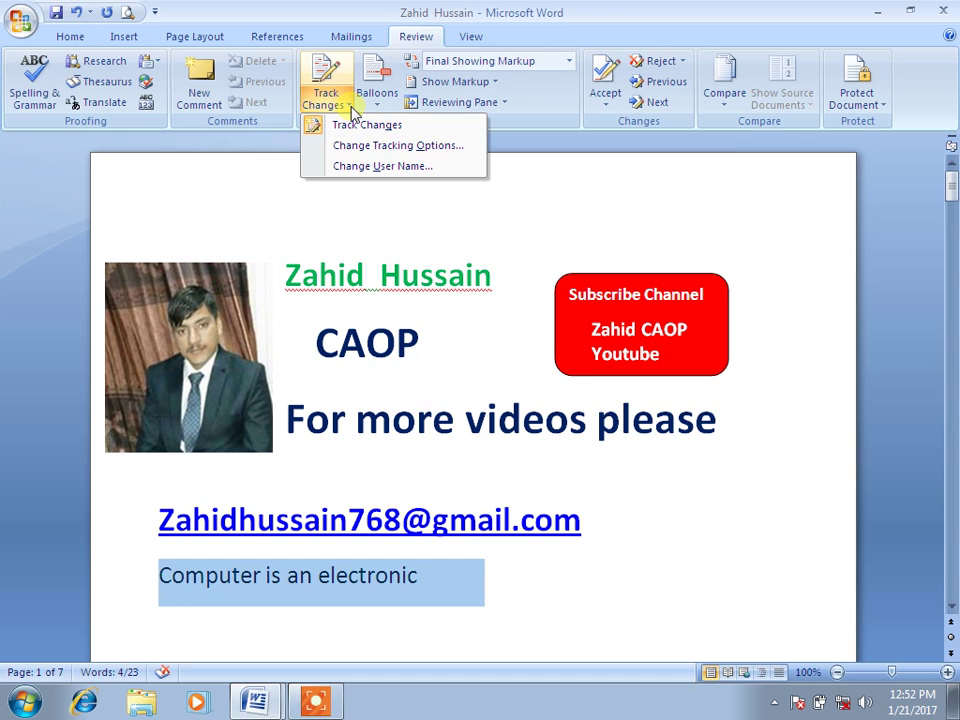
click(371, 146)
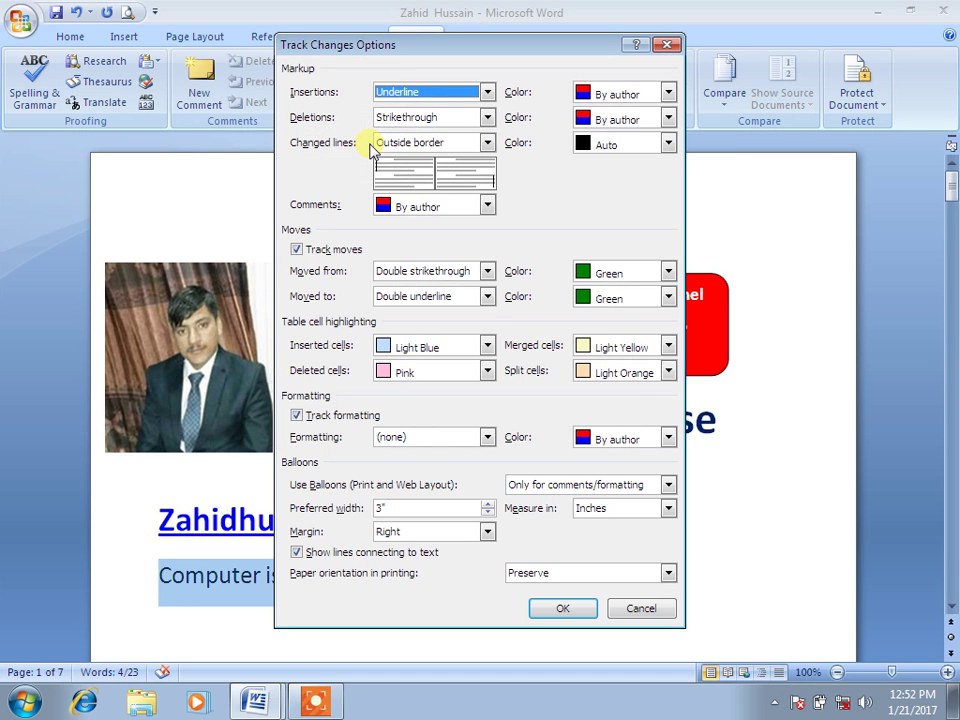
click(488, 92)
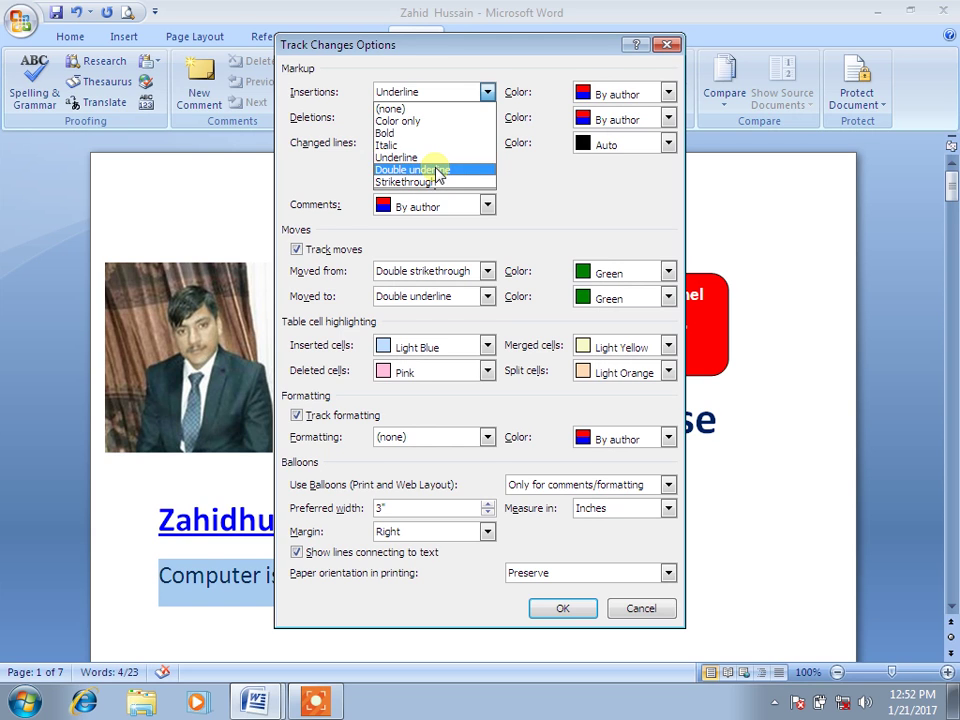
click(437, 172)
click(488, 92)
click(428, 190)
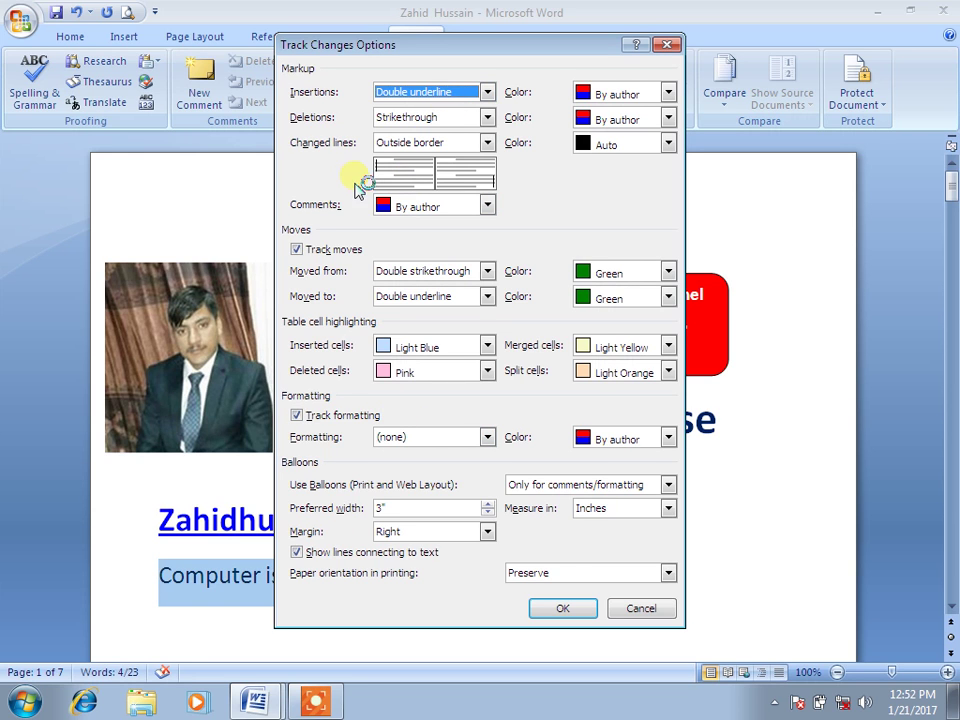
click(551, 607)
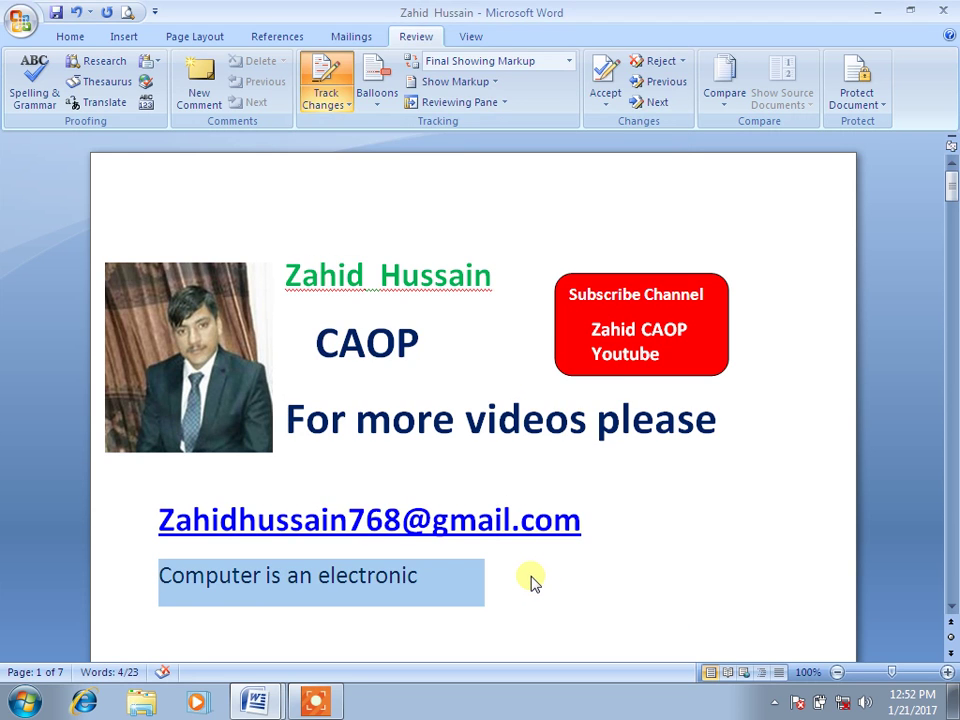
Backspace through 'Computer is an electronic' so it becomes a struck-through tracked deletion.
click(441, 588)
key(BackSpace)
key(BackSpace)
key(BackSpace)
key(BackSpace)
key(BackSpace)
key(BackSpace)
key(BackSpace)
key(BackSpace)
key(BackSpace)
key(BackSpace)
key(BackSpace)
key(BackSpace)
key(BackSpace)
key(BackSpace)
key(BackSpace)
key(BackSpace)
key(BackSpace)
key(BackSpace)
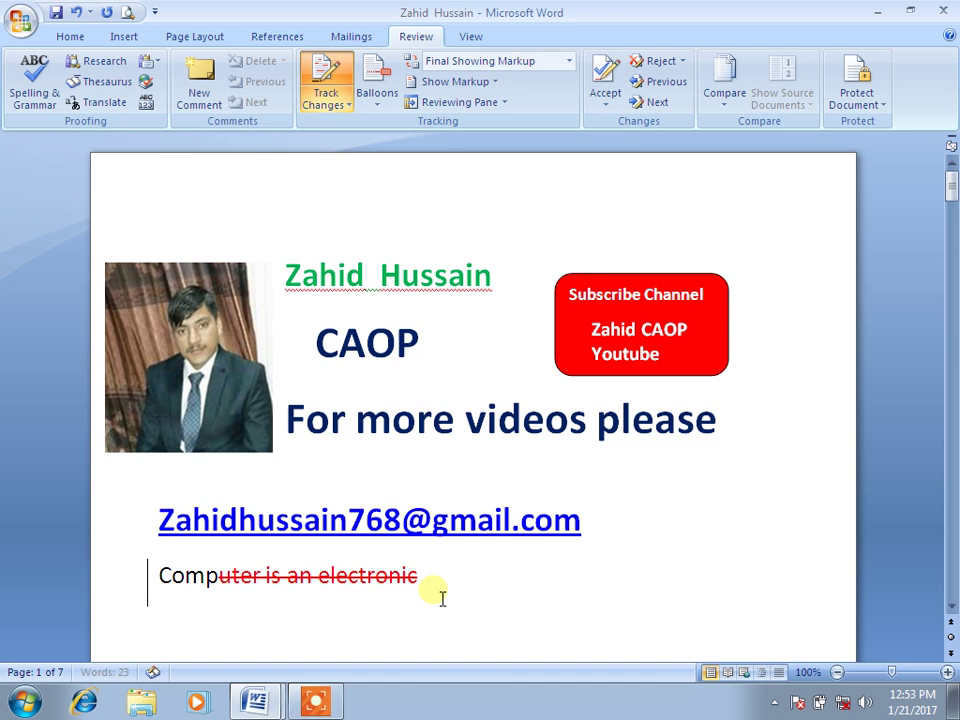
key(BackSpace)
key(BackSpace)
key(BackSpace)
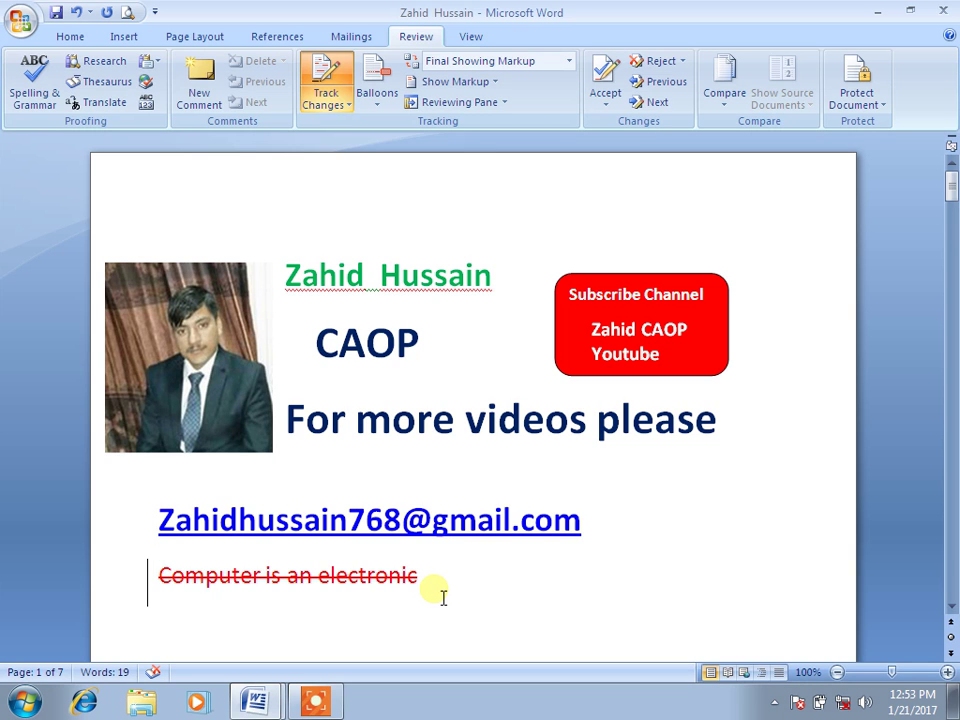
Select the struck-through line and try Cut on it from the right-click menu.
drag(442, 596, 199, 575)
right_click(203, 580)
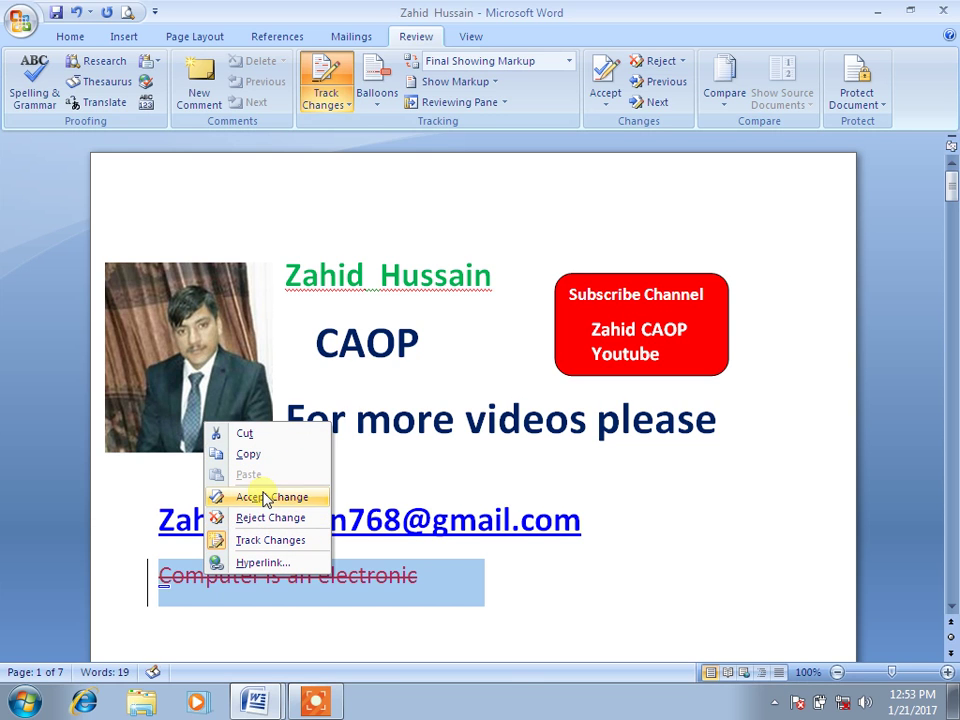
click(252, 436)
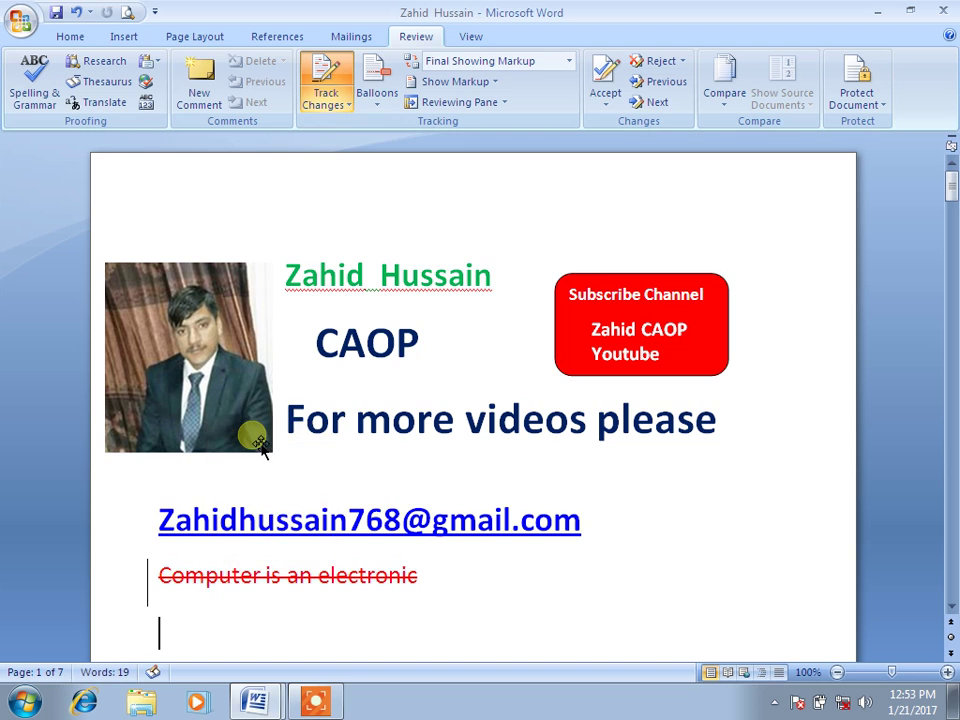
mouse_move(408, 578)
mouse_down()
mouse_move(424, 580)
mouse_move(172, 580)
mouse_up()
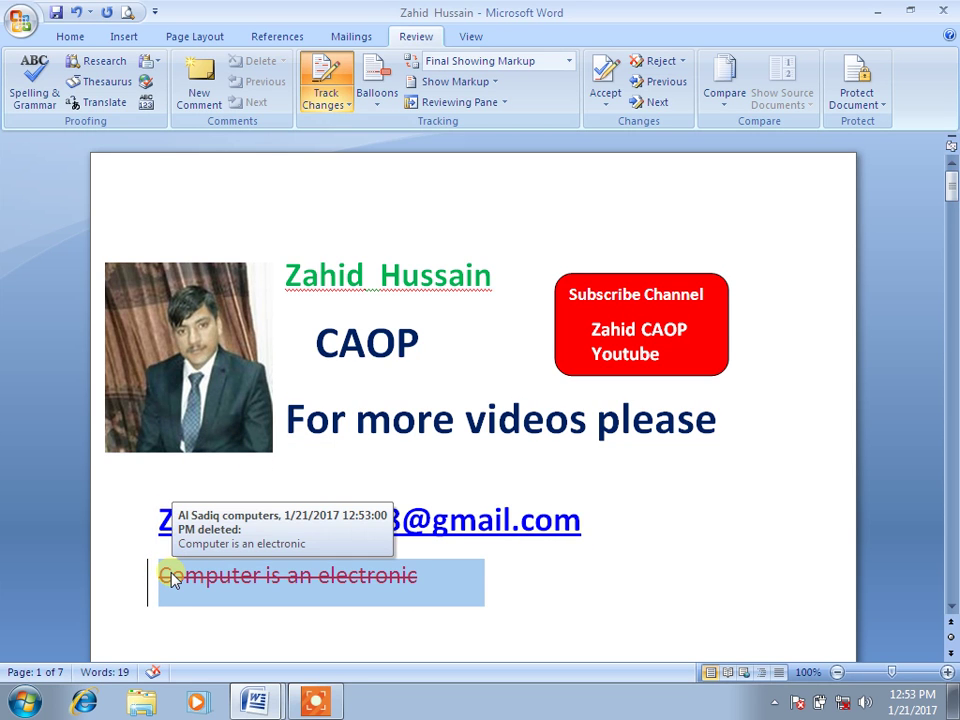
right_click(173, 574)
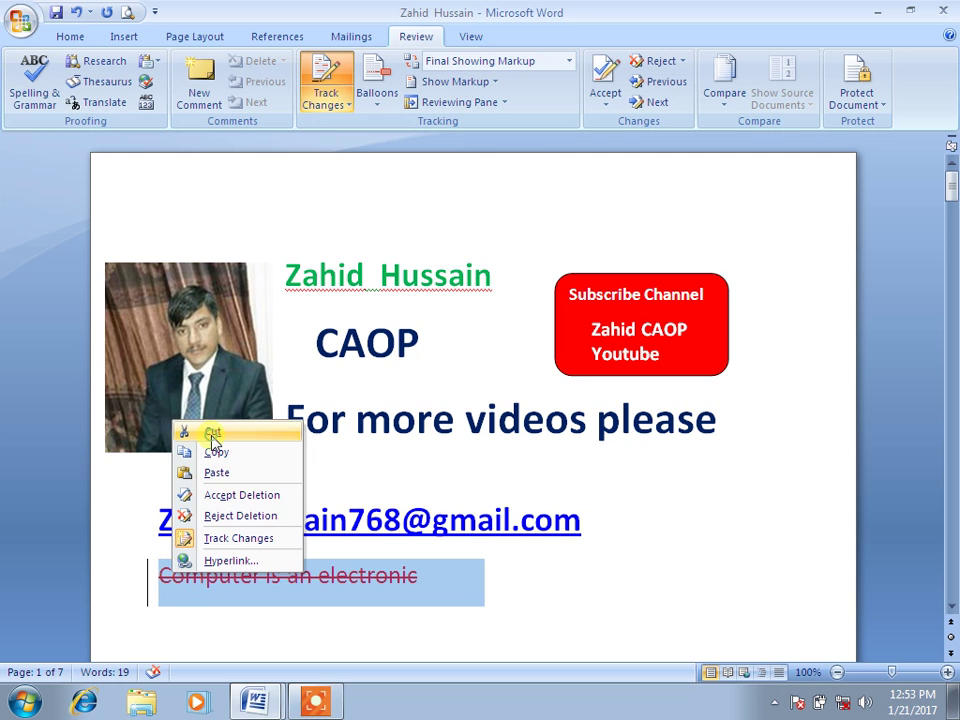
click(211, 434)
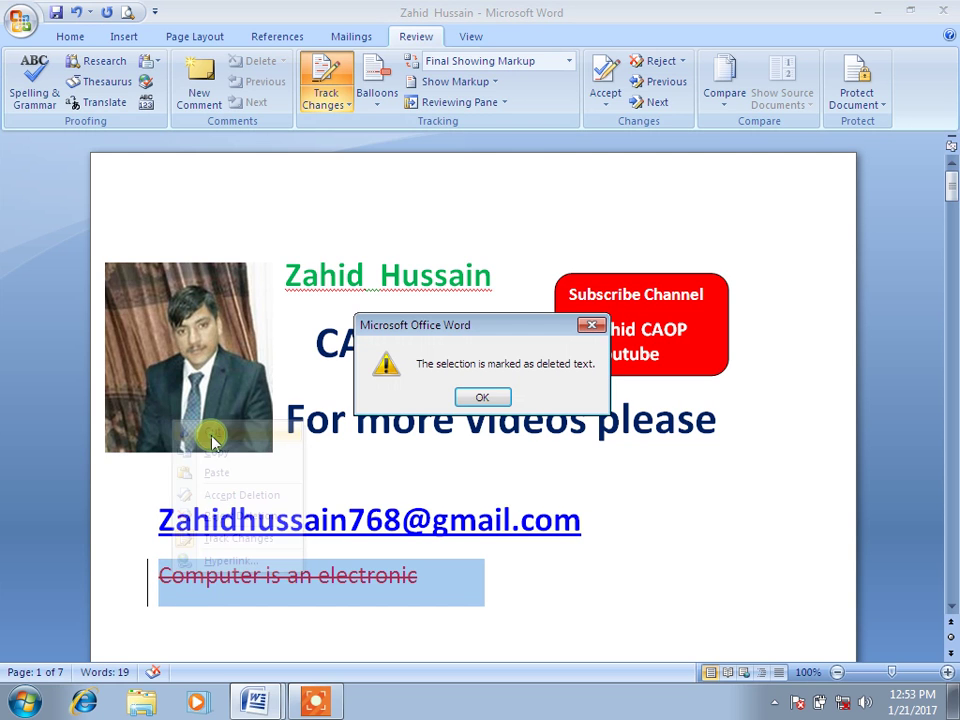
Dismiss the 'selection is marked as deleted text' warning with OK.
click(493, 396)
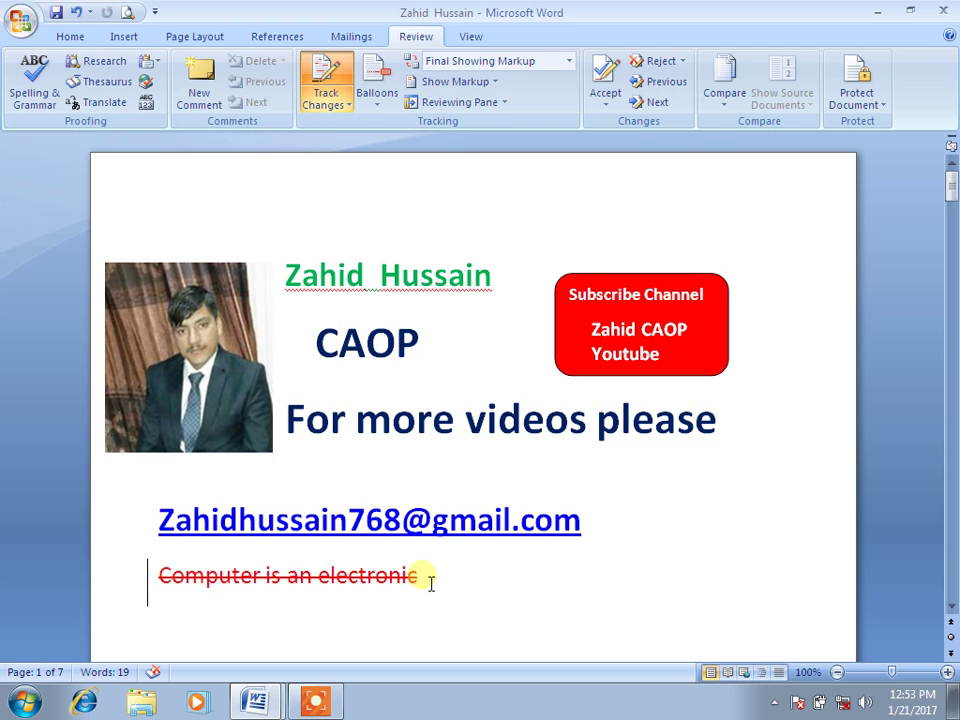
Select the struck-through 'Computer is an electronic' line and jump to the next tracked change.
drag(425, 578, 160, 585)
click(608, 104)
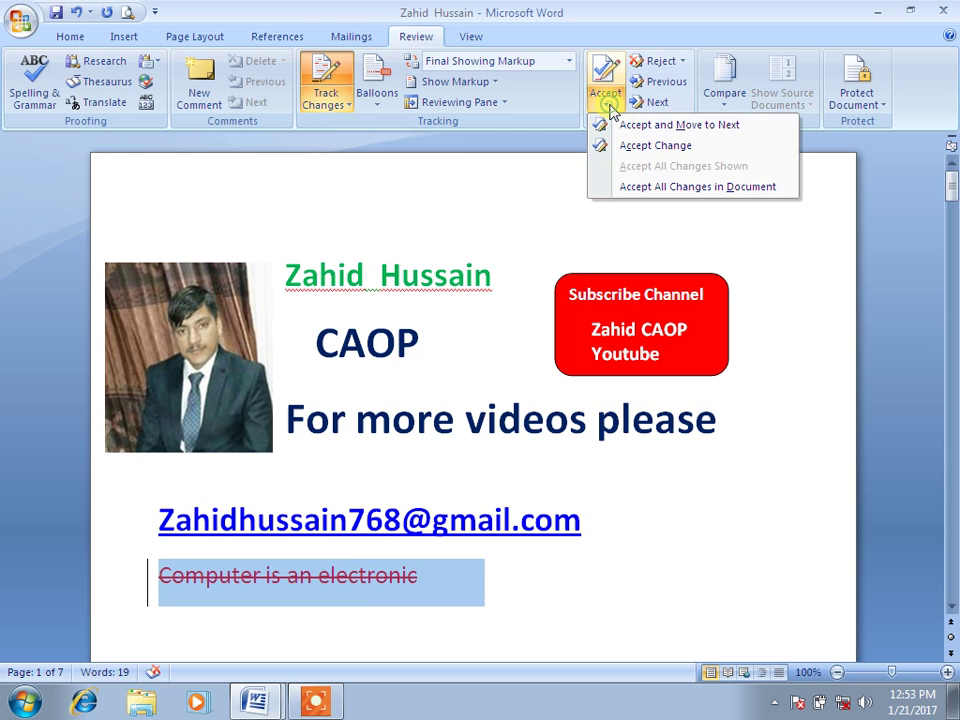
click(678, 150)
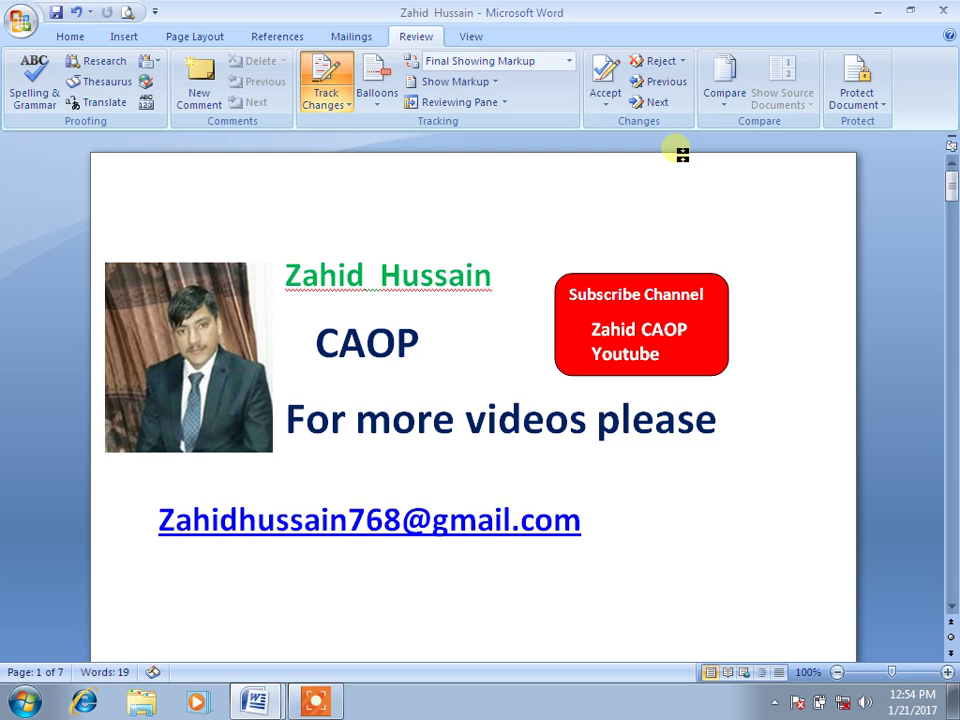
click(659, 108)
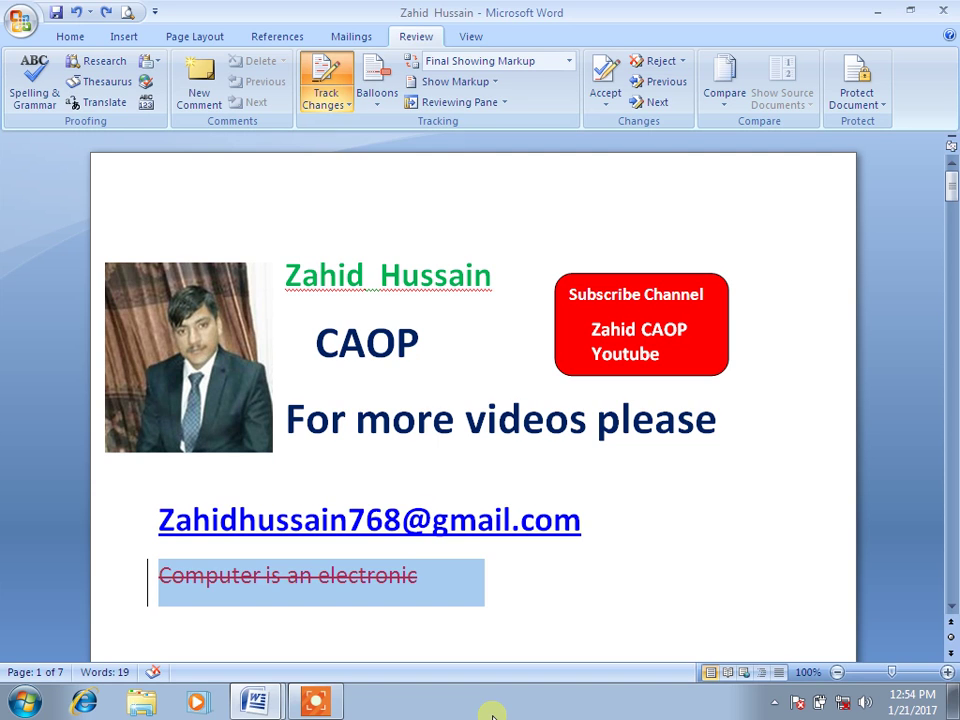
Accept the sentence's deletion from the right-click menu, then undo it with Ctrl+Z.
right_click(348, 590)
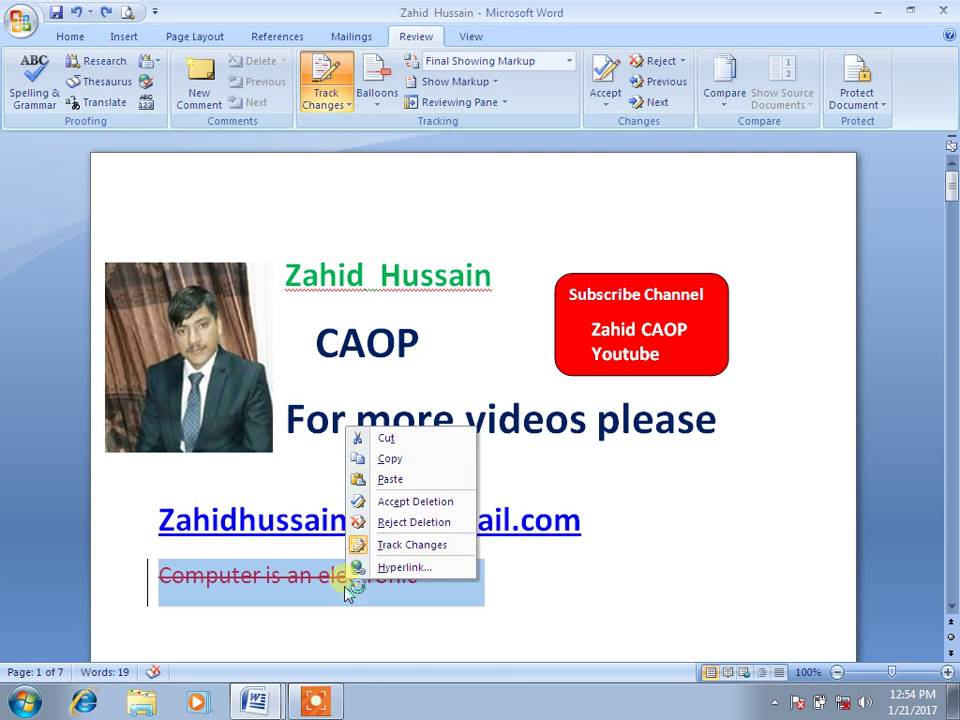
click(403, 502)
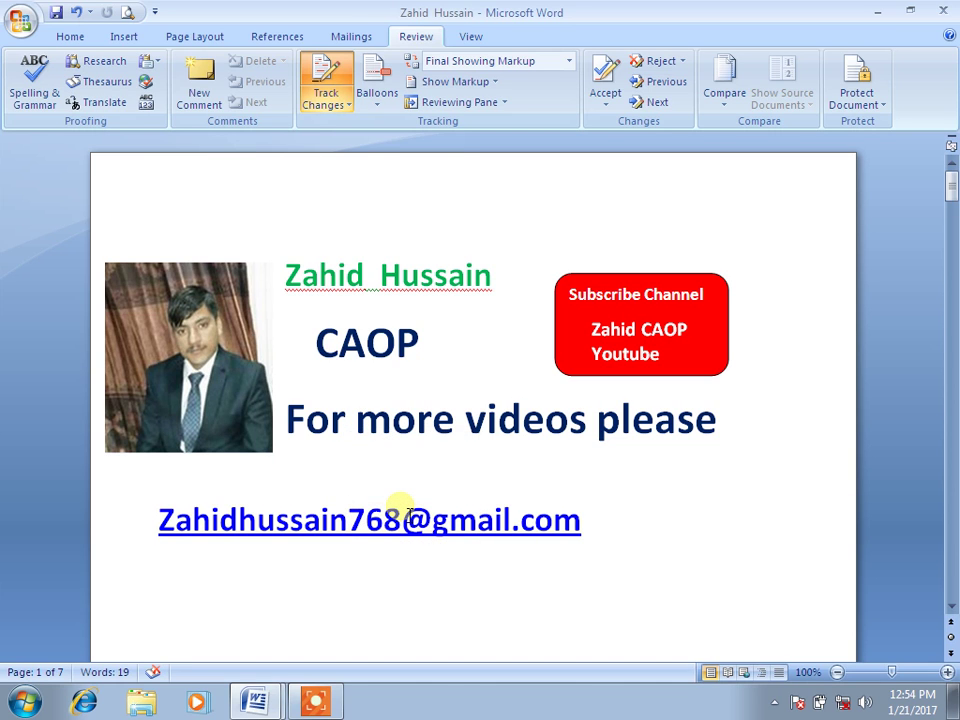
key(ctrl+z)
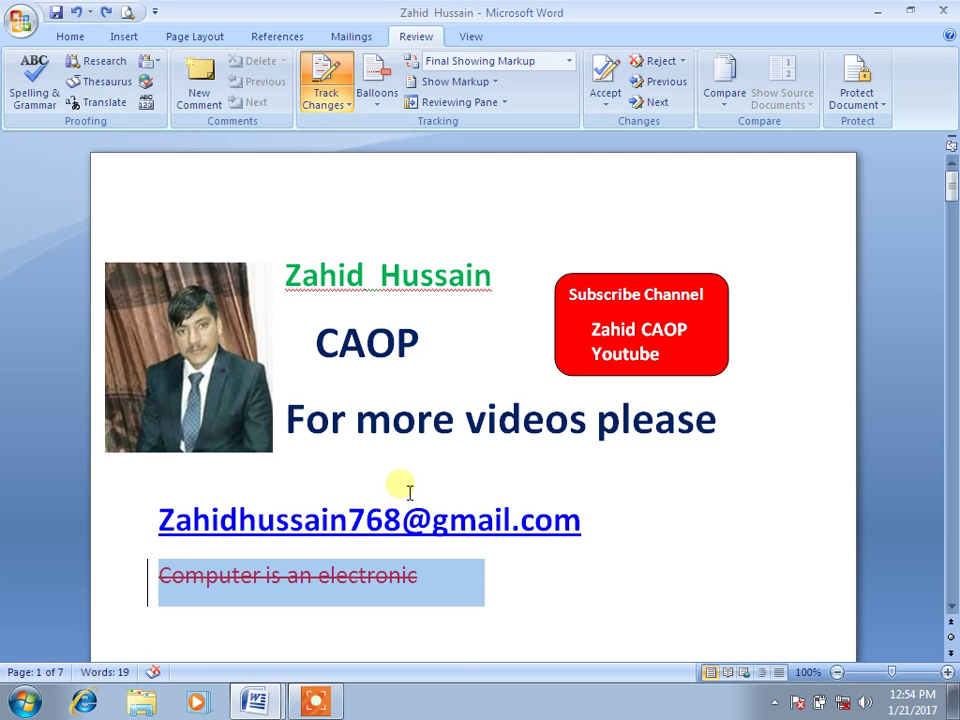
Reject the tracked deletion and dismiss the no-tracked-changes message.
click(606, 103)
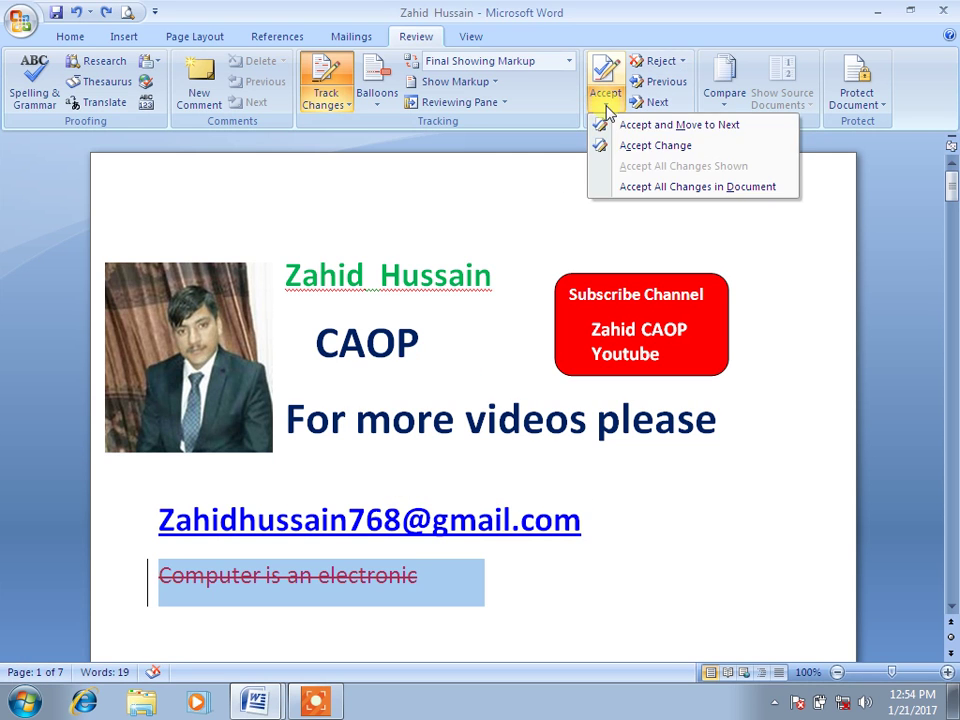
click(664, 63)
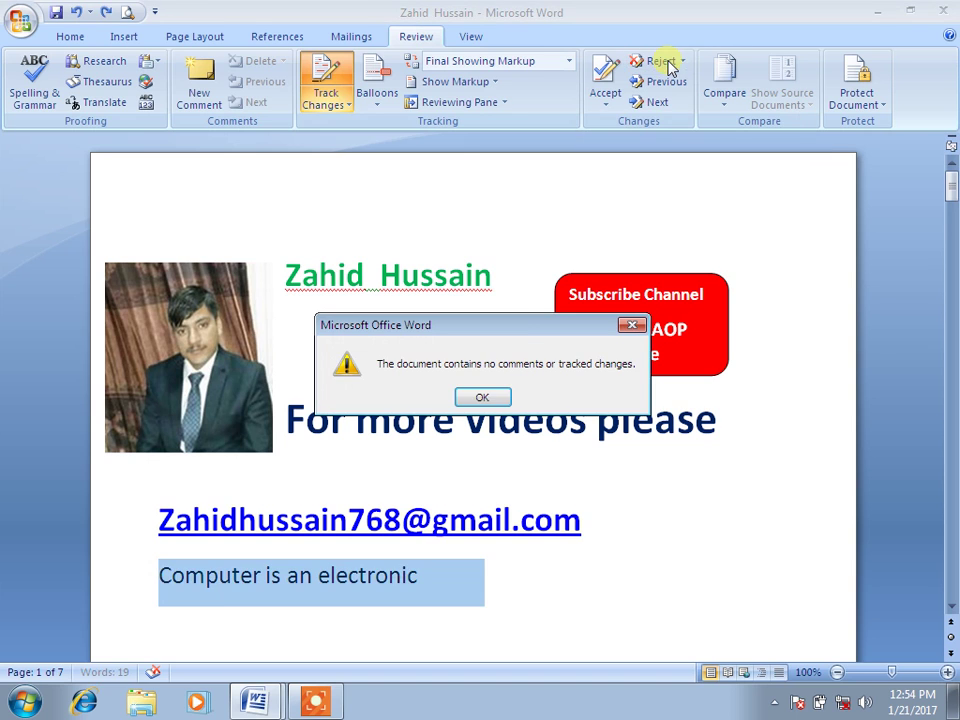
click(488, 397)
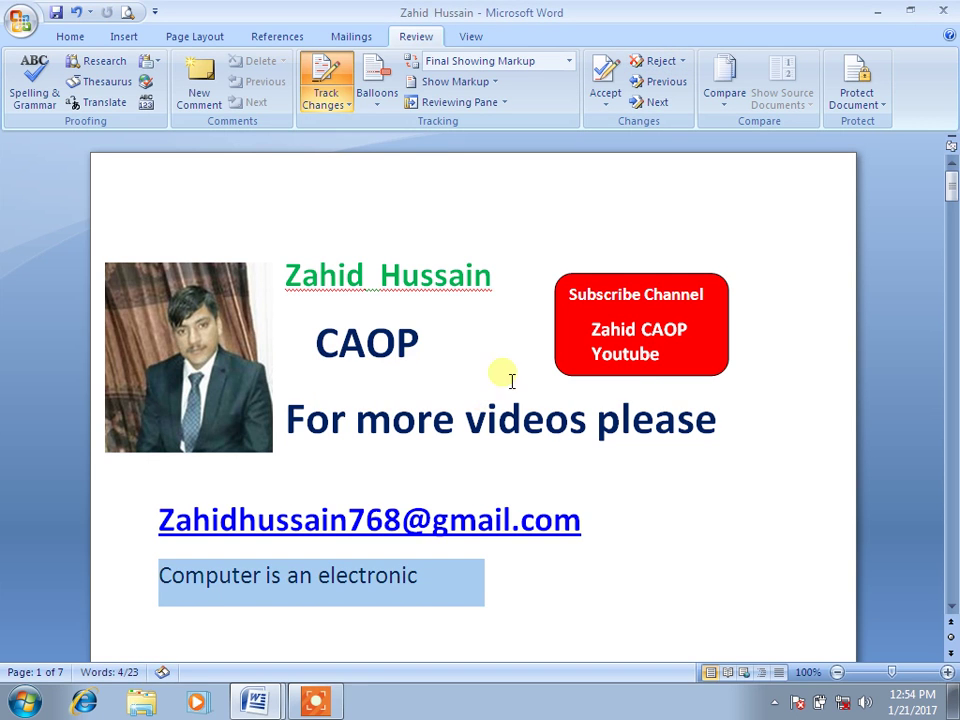
Delete 'Computer is an electronic' again as a tracked deletion, undo the stray formatting, and select it.
click(488, 578)
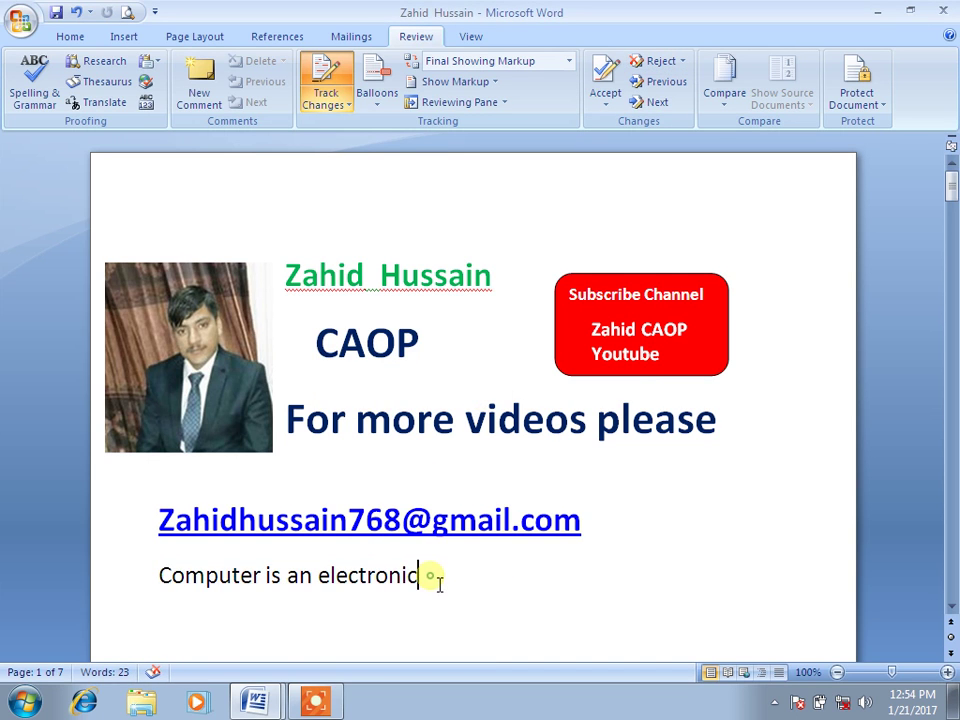
drag(437, 580, 170, 572)
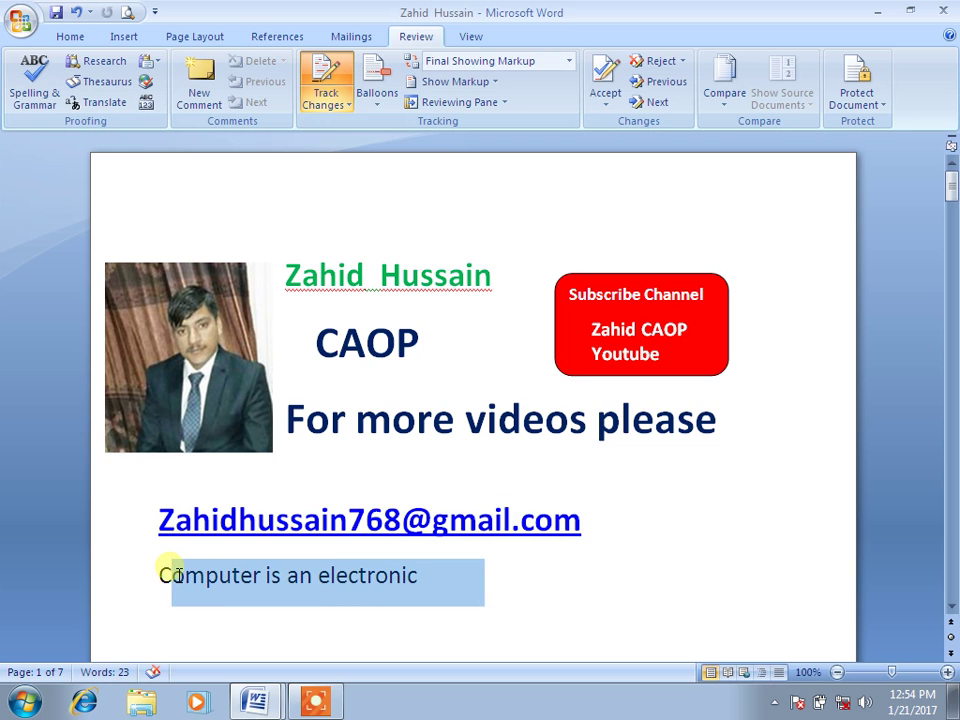
click(440, 578)
key(BackSpace)
key(BackSpace)
key(BackSpace)
key(BackSpace)
key(BackSpace)
key(BackSpace)
key(BackSpace)
key(BackSpace)
key(BackSpace)
key(BackSpace)
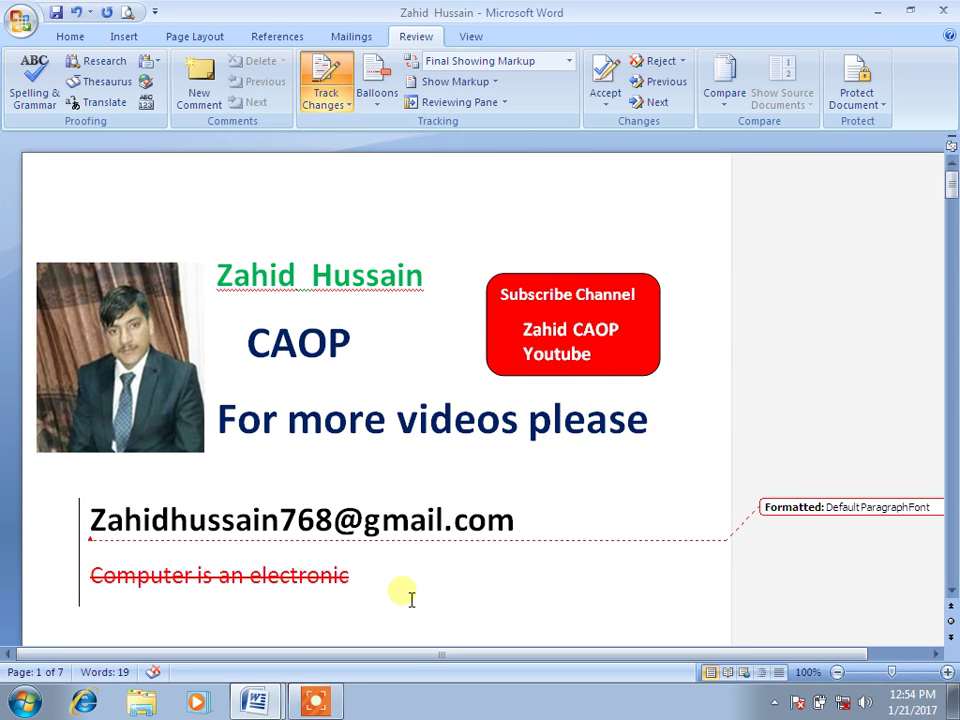
key(ctrl+z)
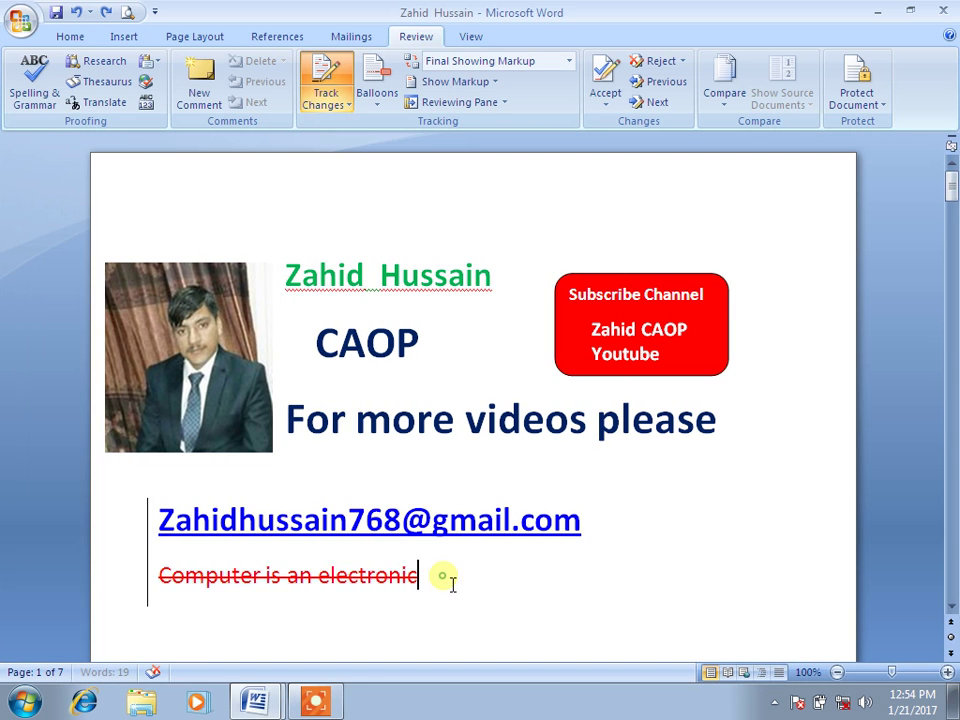
drag(446, 576, 203, 582)
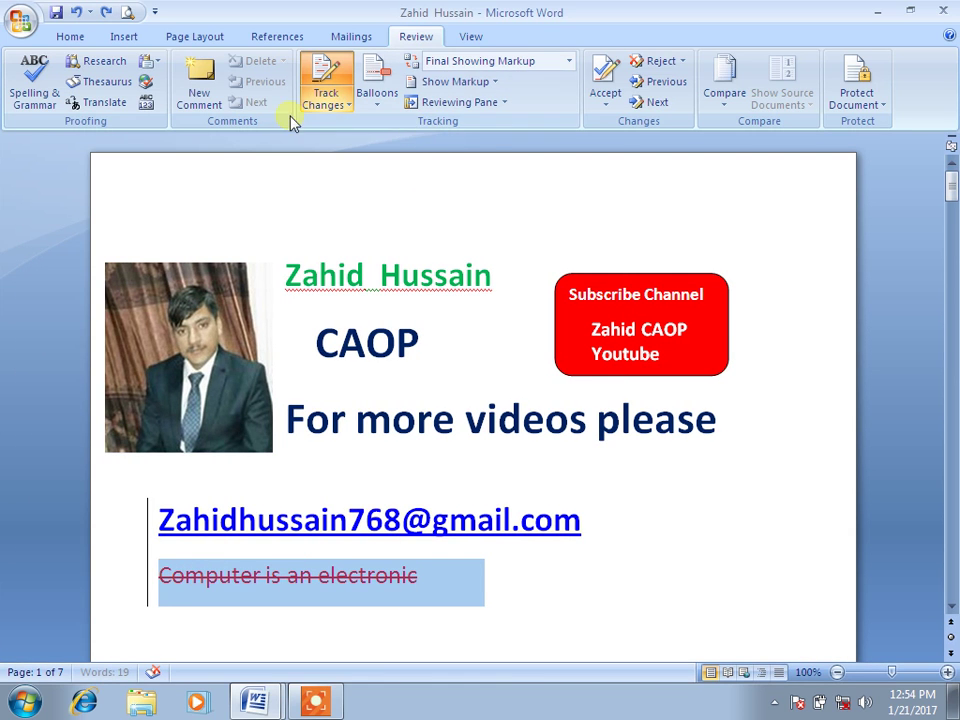
Set tracked insertions to (none) in Change Tracking Options and switch Track Changes off.
click(343, 105)
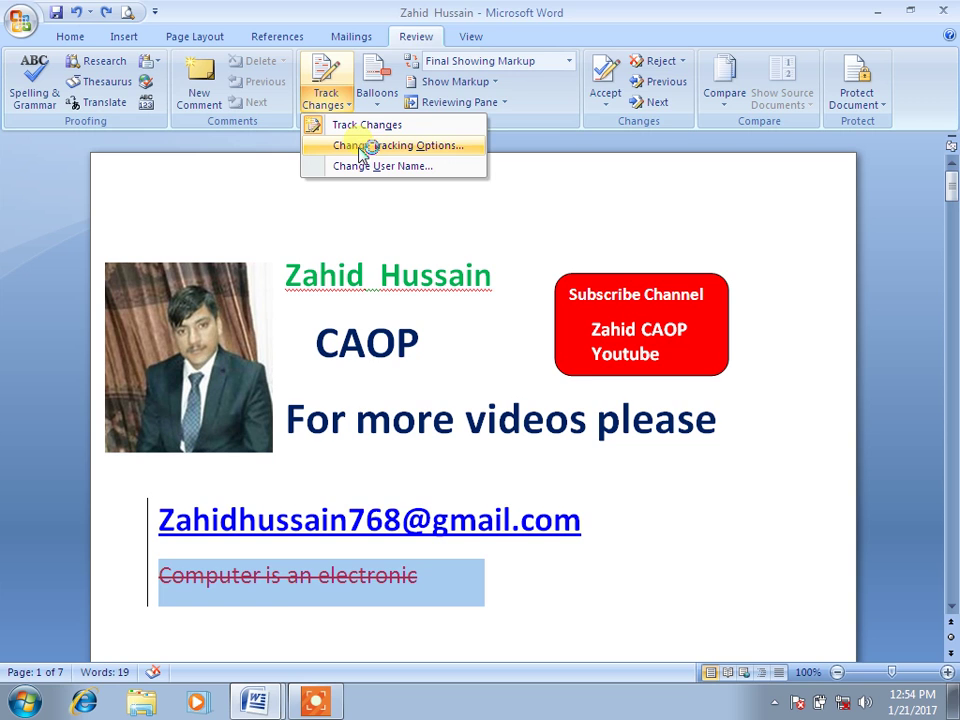
click(362, 147)
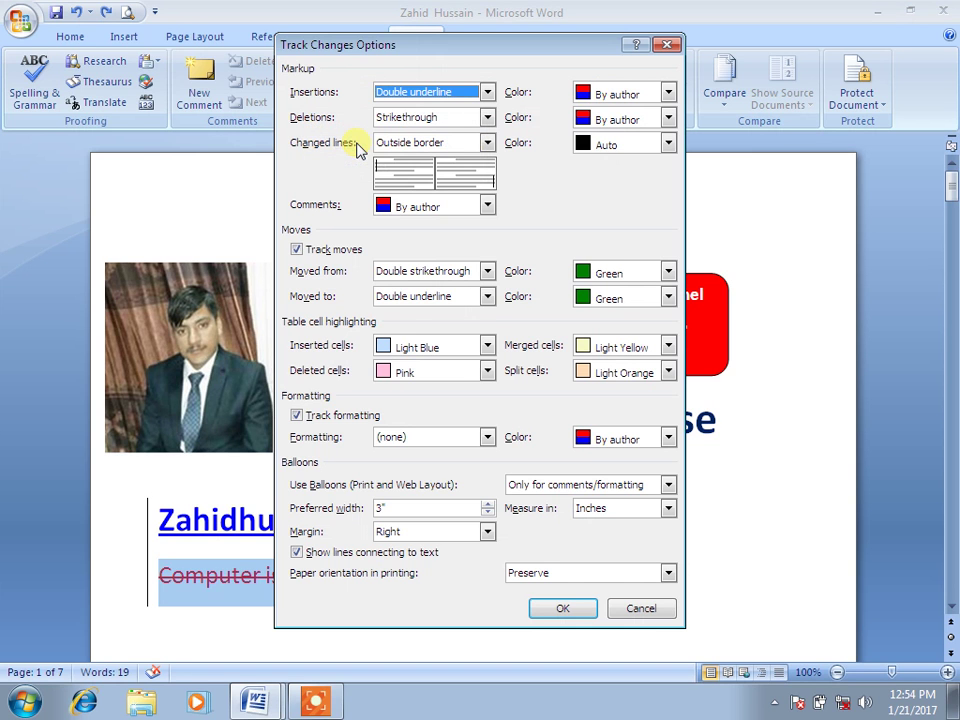
click(490, 96)
click(425, 107)
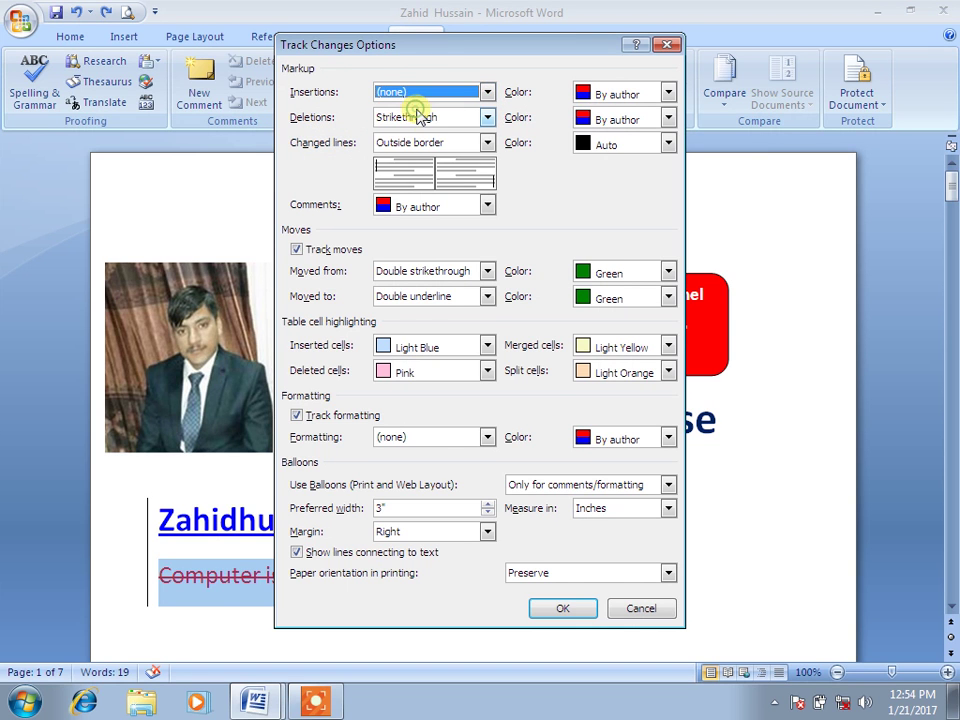
click(562, 609)
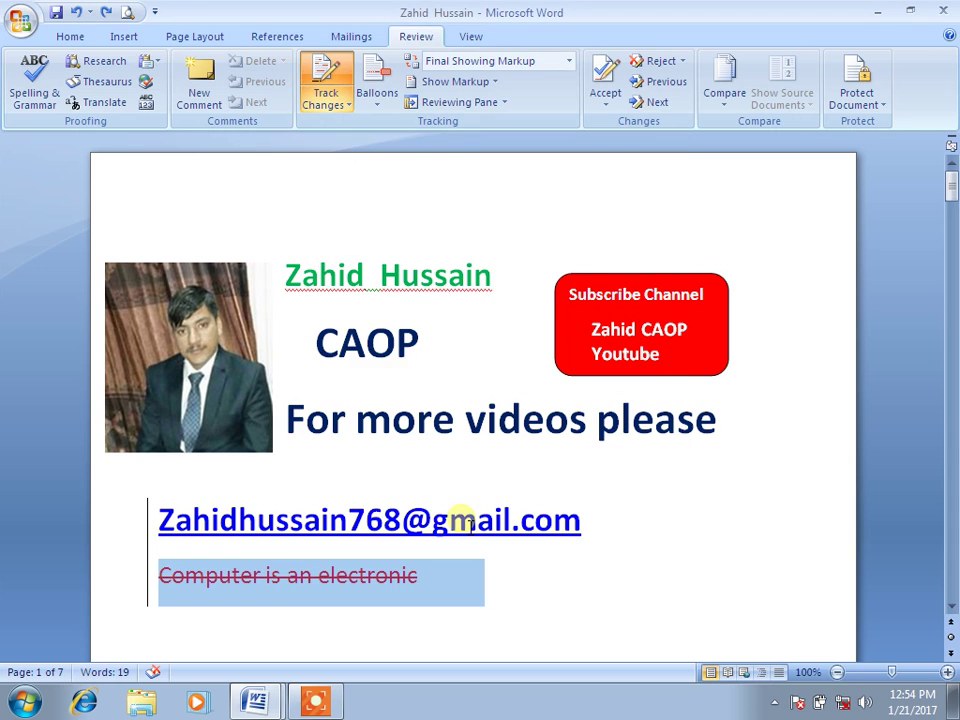
click(323, 78)
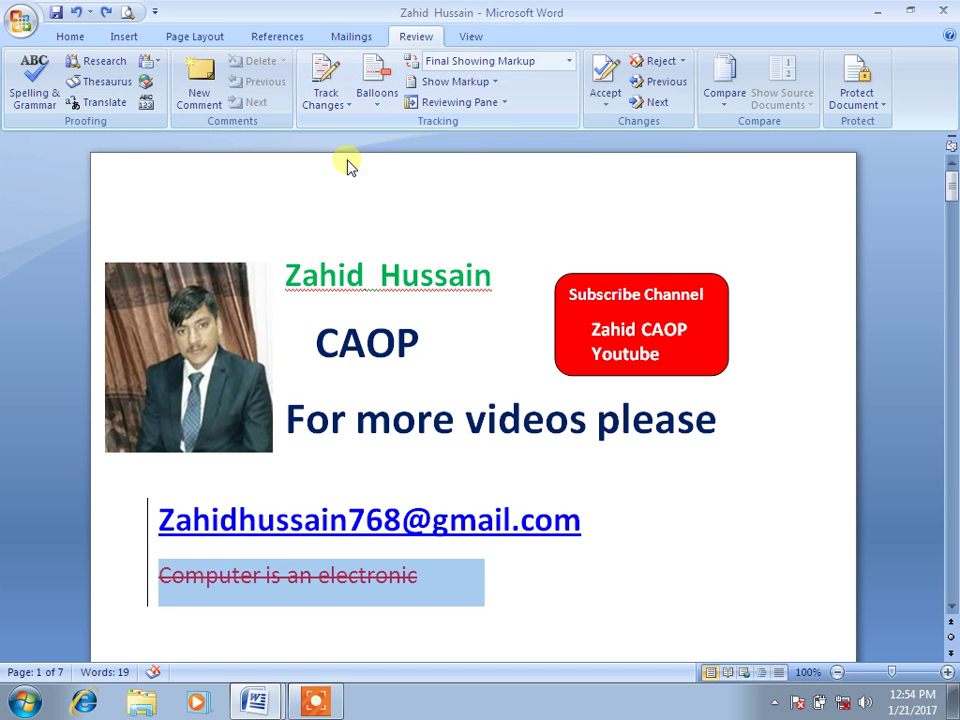
Erase the whole sentence, undo the test 'zz', and enlarge the empty line's font with Ctrl+Shift+>.
click(495, 574)
key(BackSpace)
key(BackSpace)
key(BackSpace)
key(BackSpace)
key(BackSpace)
key(BackSpace)
key(BackSpace)
key(BackSpace)
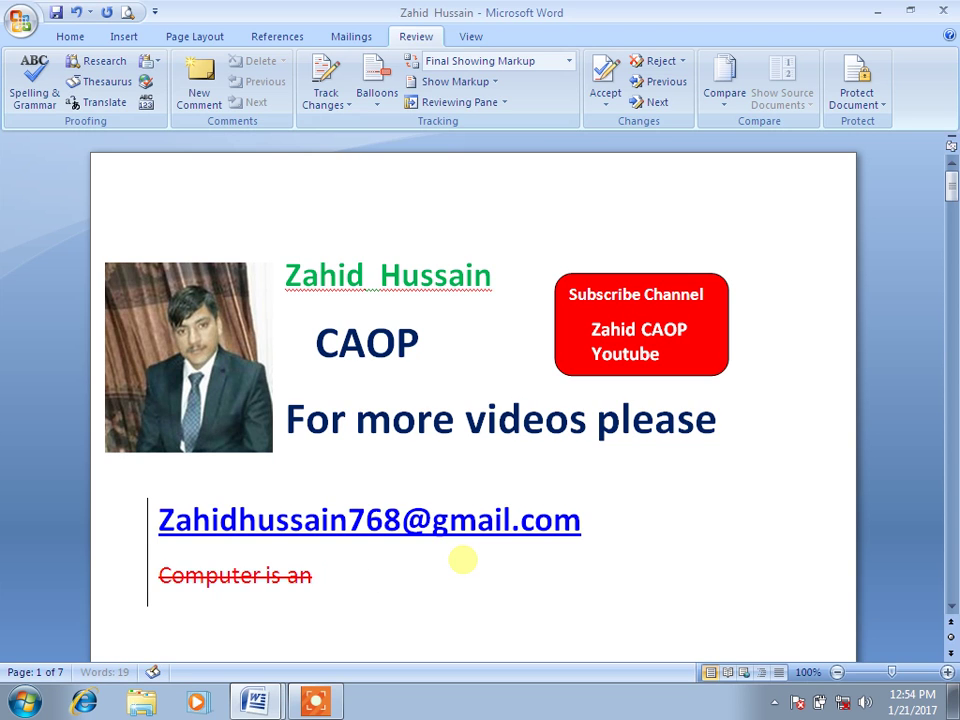
key(BackSpace)
key(BackSpace)
key(BackSpace)
key(BackSpace)
key(BackSpace)
key(BackSpace)
key(BackSpace)
key(BackSpace)
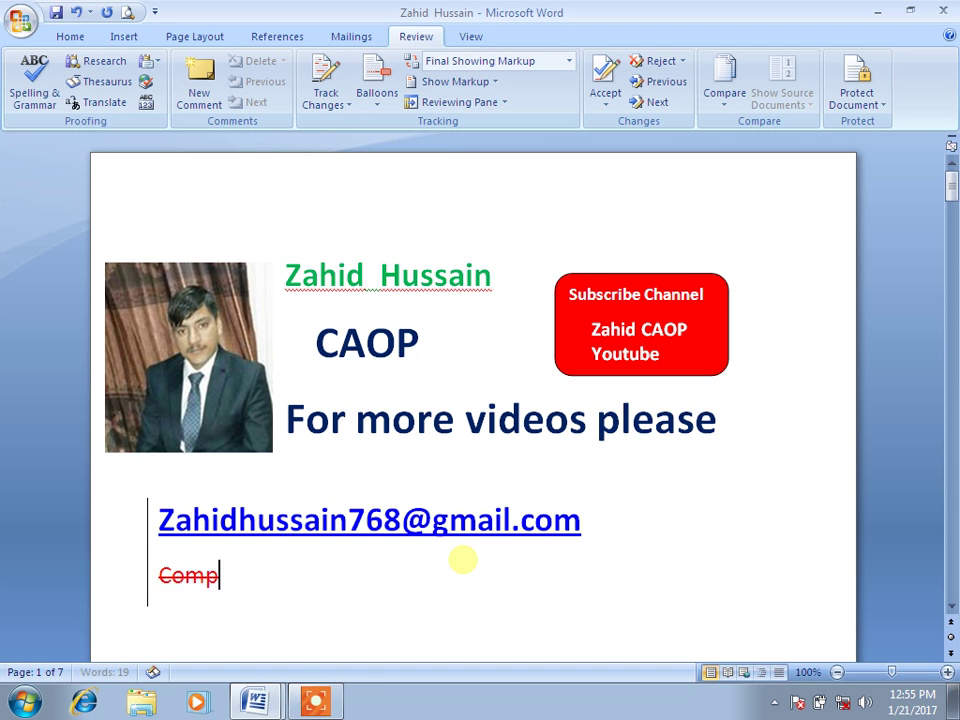
key(BackSpace)
key(BackSpace)
key(BackSpace)
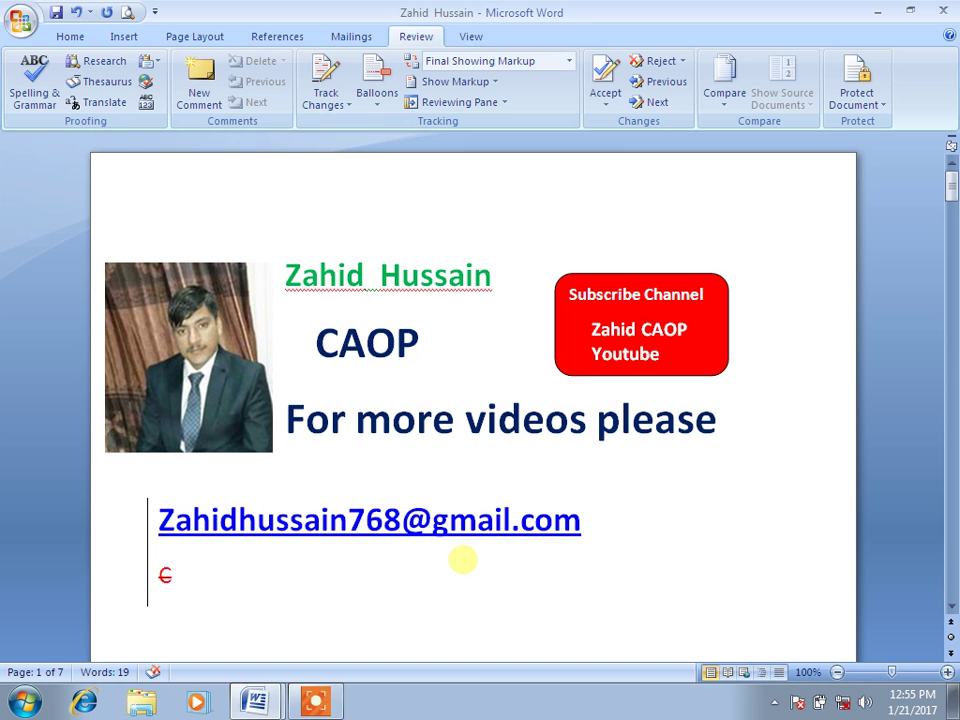
text(zz)
key(ctrl+z)
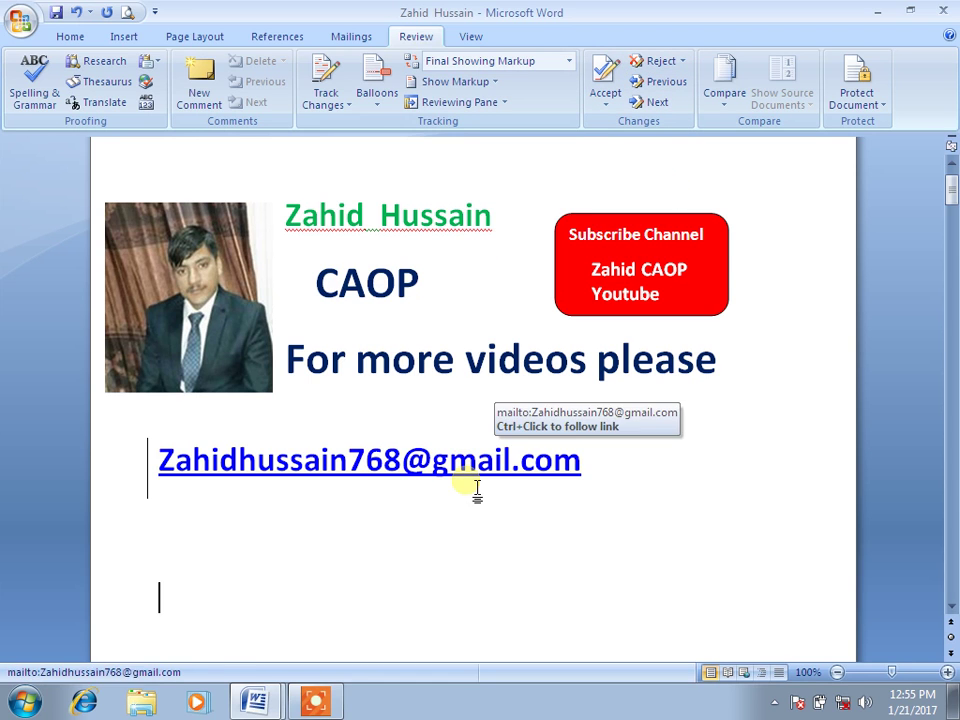
key(ctrl+shift+period)
key(ctrl+shift+period)
key(ctrl+shift+period)
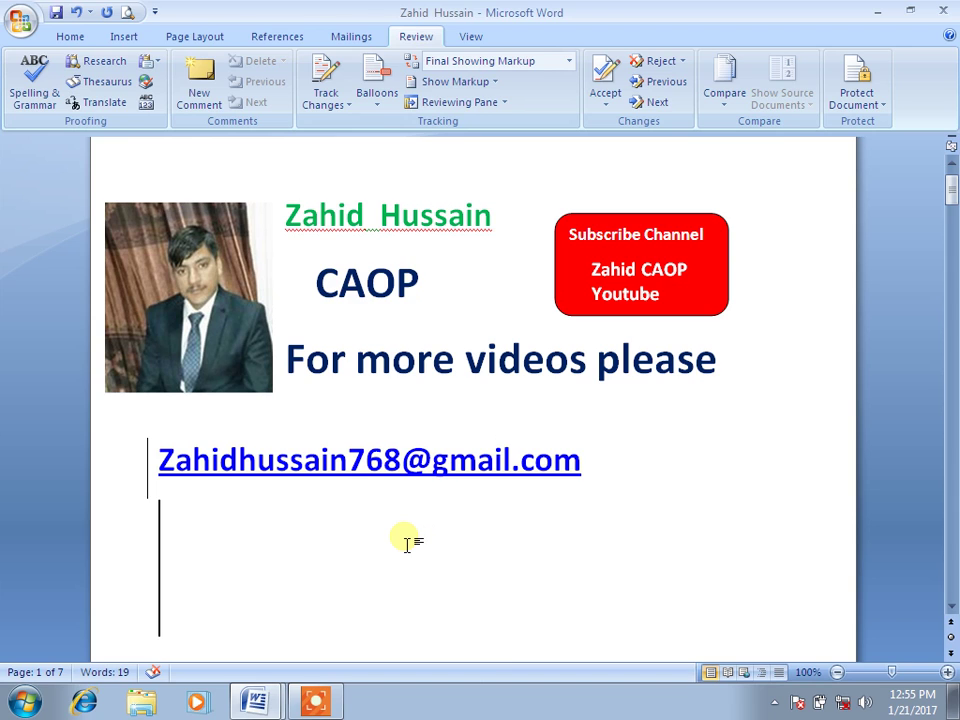